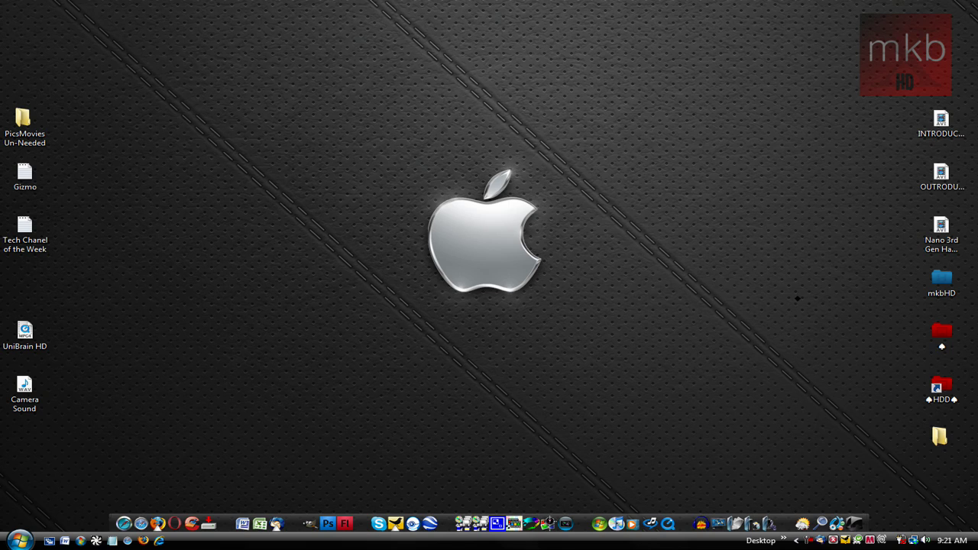
- Open the Safari browser, search the web for "icon pack" and open the IconsPedia result
click(142, 520)
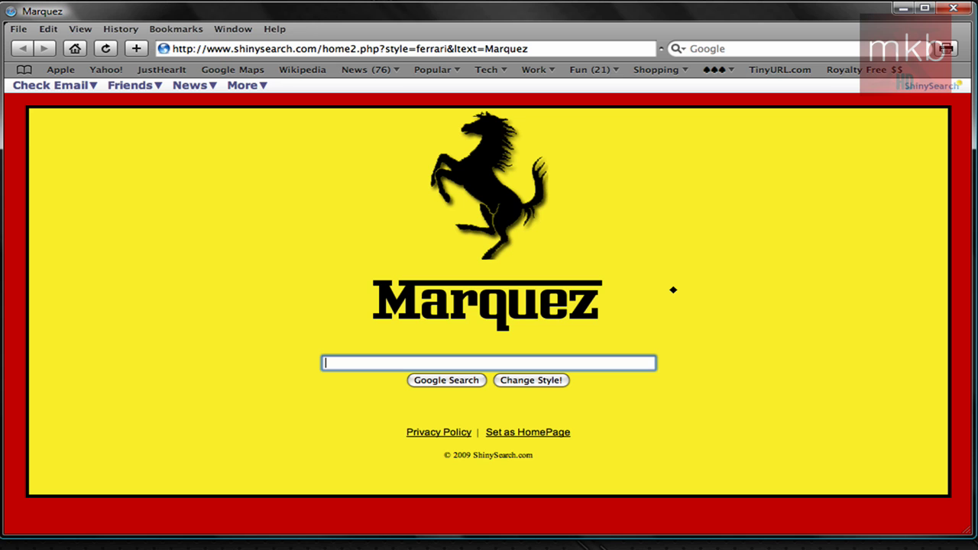
text(icon pack)
key(Return)
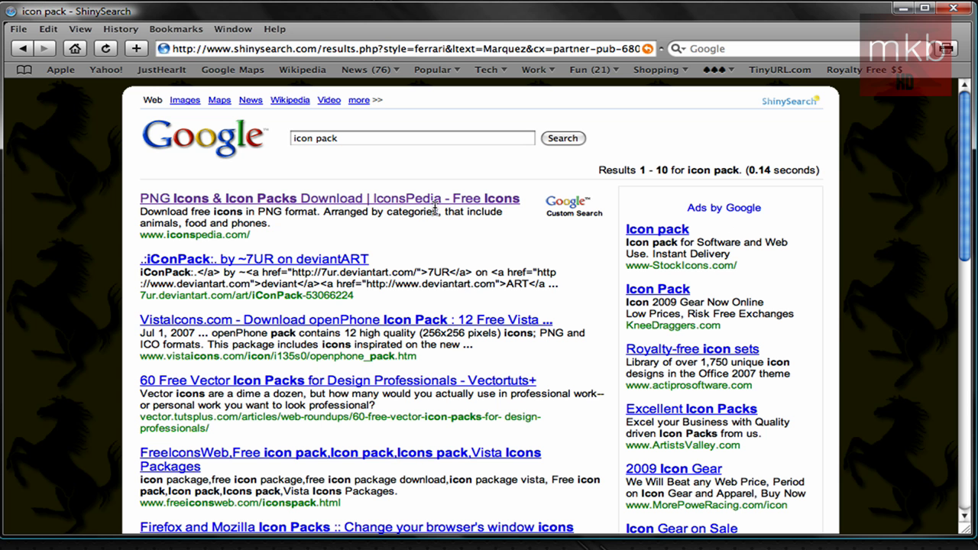
click(351, 200)
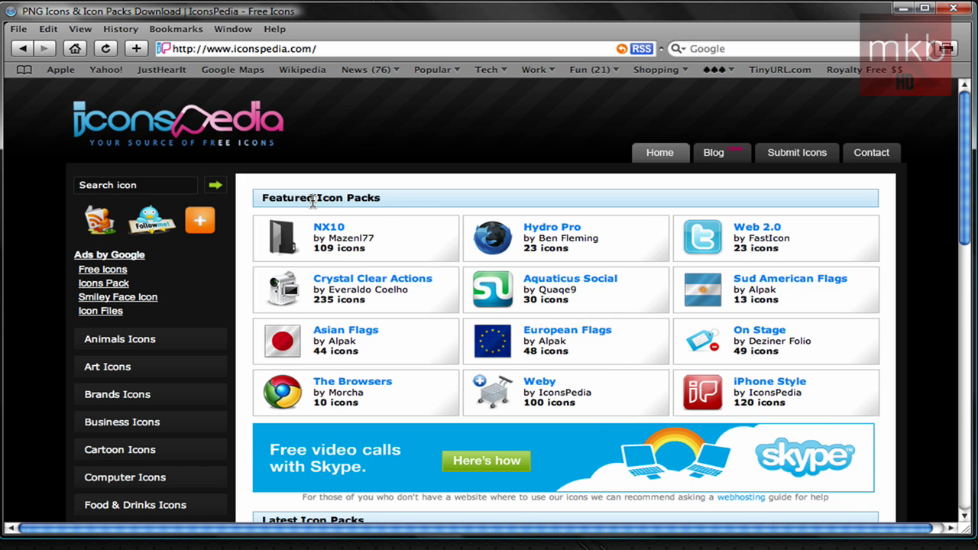
- Look through the featured, latest and random icons on the IconsPedia home page and open the NX10 pack
scroll(367, 202, down, 6)
scroll(365, 229, down, 5)
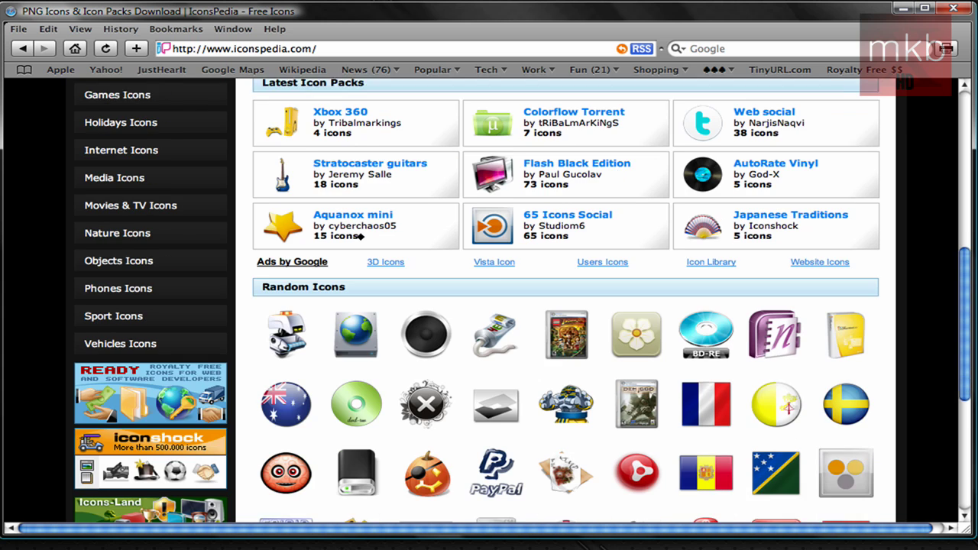
scroll(394, 256, down, 4)
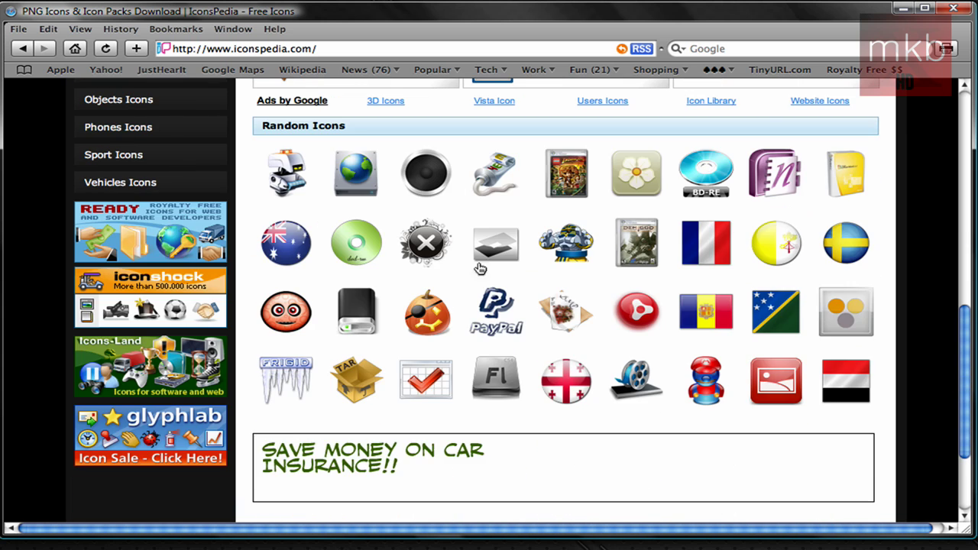
scroll(474, 267, up, 15)
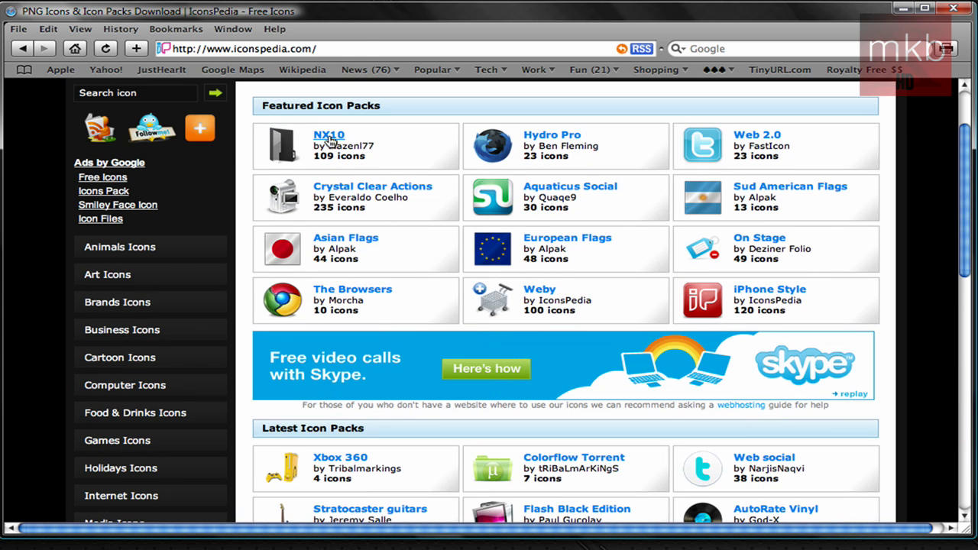
click(329, 137)
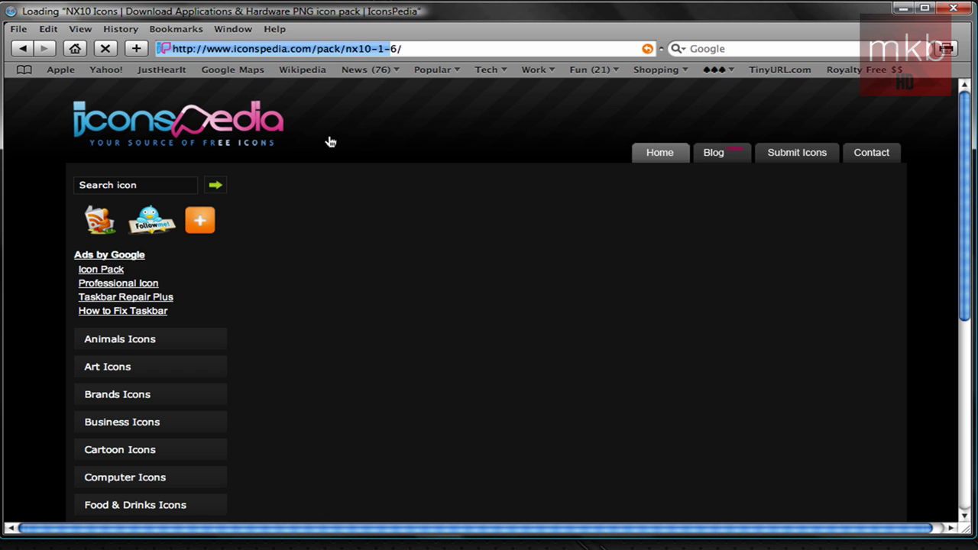
- Examine the icons in the NX10 pack and their .ico and PNG download options
scroll(402, 296, down, 2)
scroll(617, 245, down, 15)
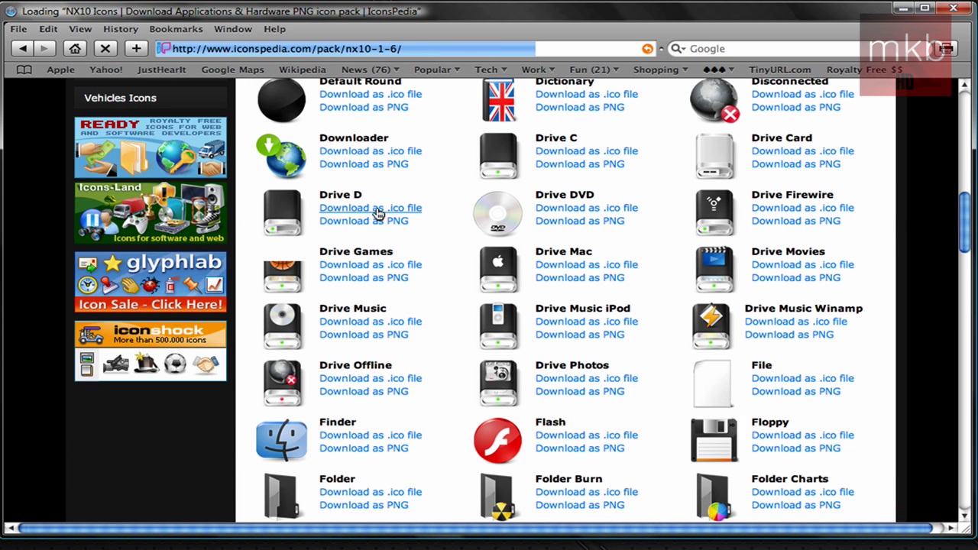
scroll(375, 211, up, 5)
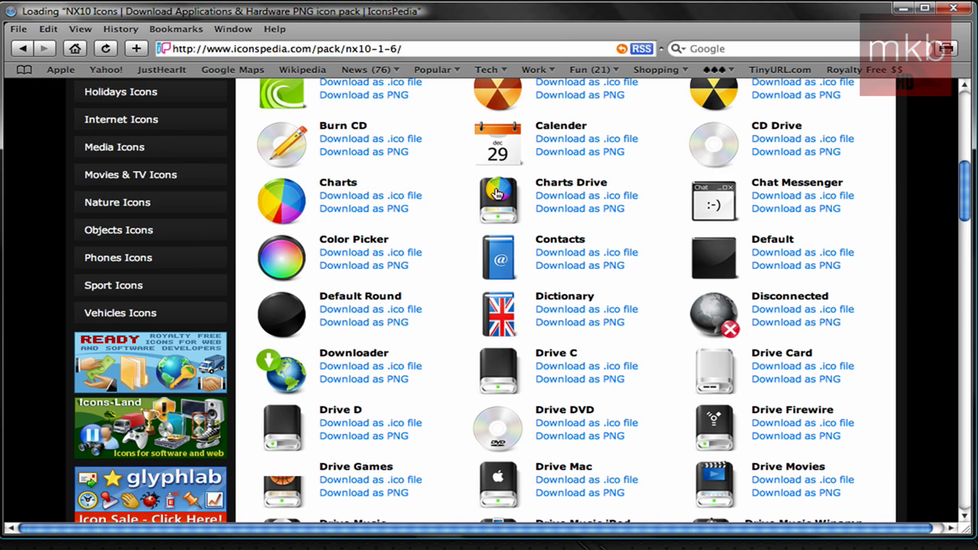
scroll(395, 186, up, 3)
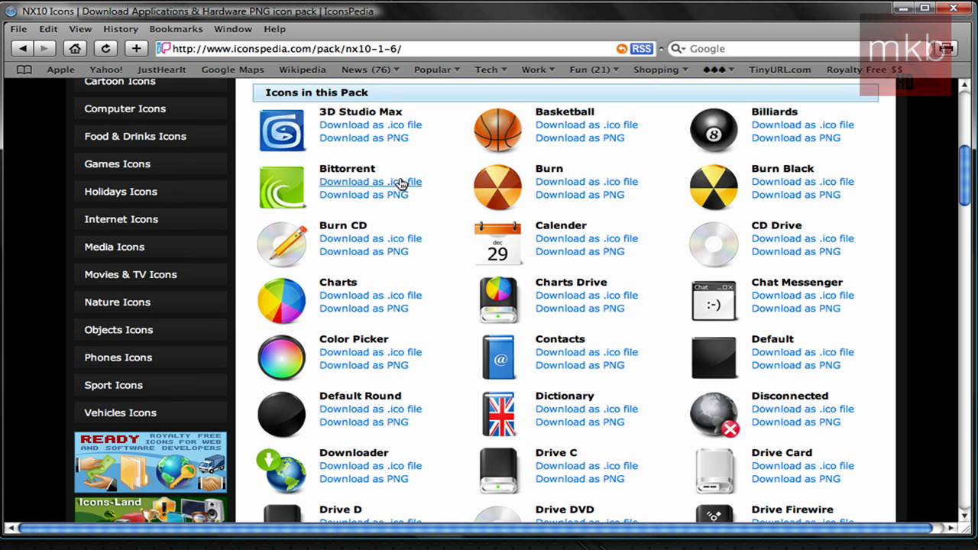
click(363, 196)
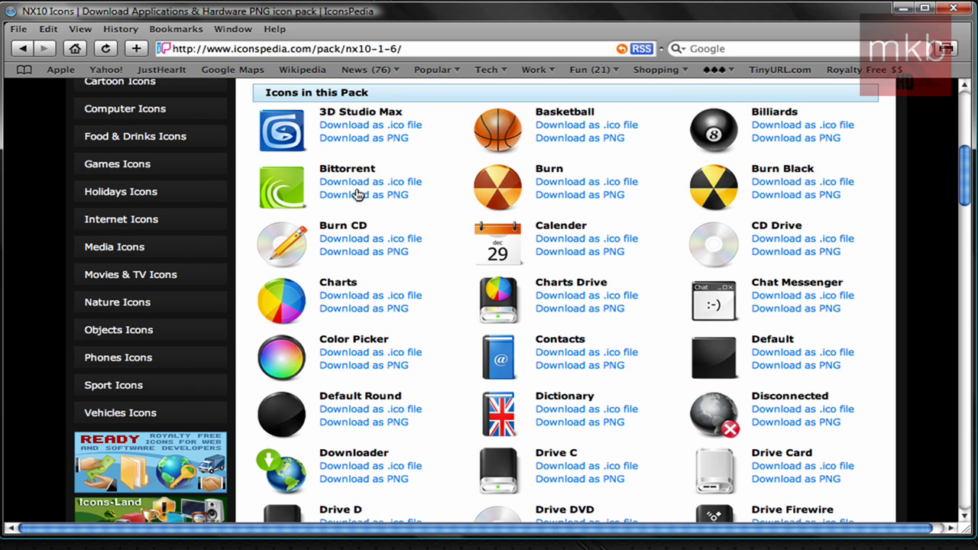
scroll(366, 198, up, 10)
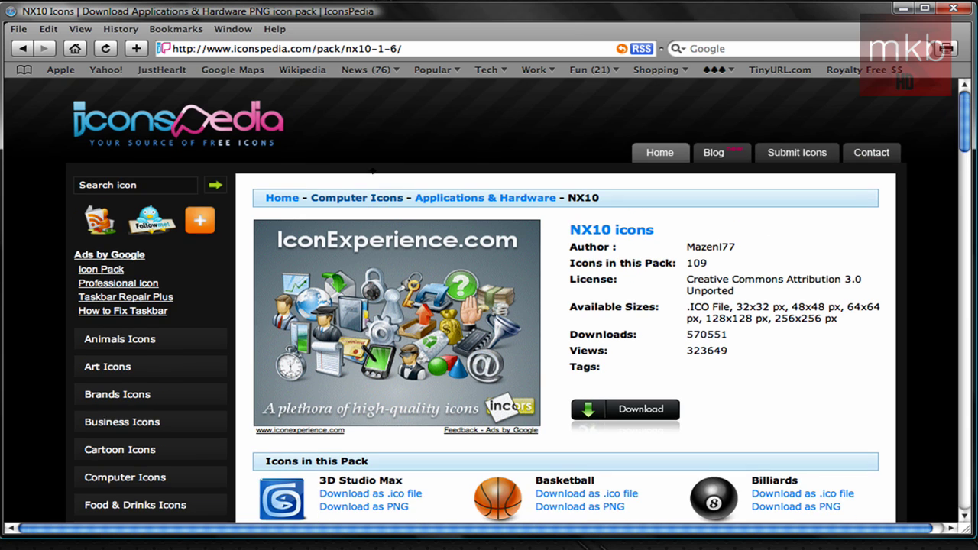
- Search IconsPedia for "mac" icons, look through the first results page and close the browser
click(138, 184)
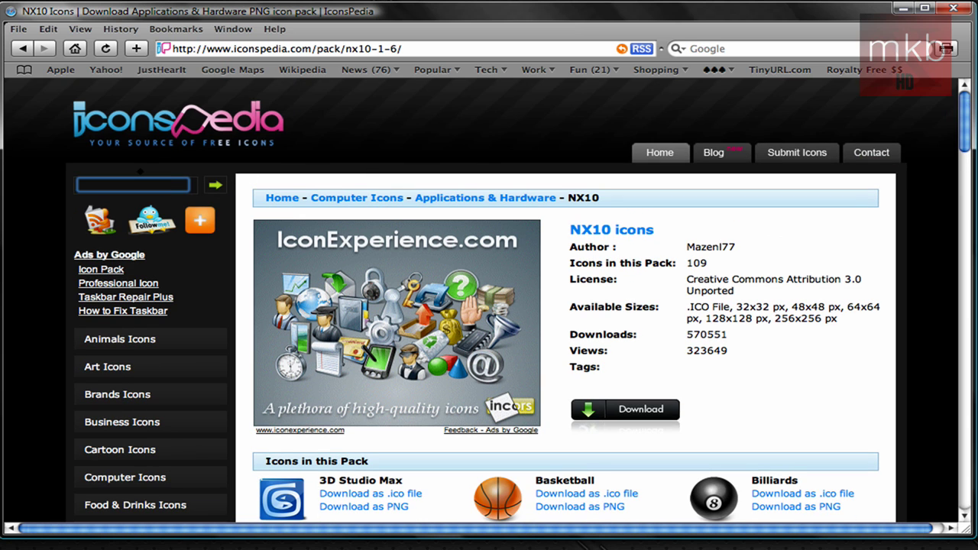
text(mac)
key(Return)
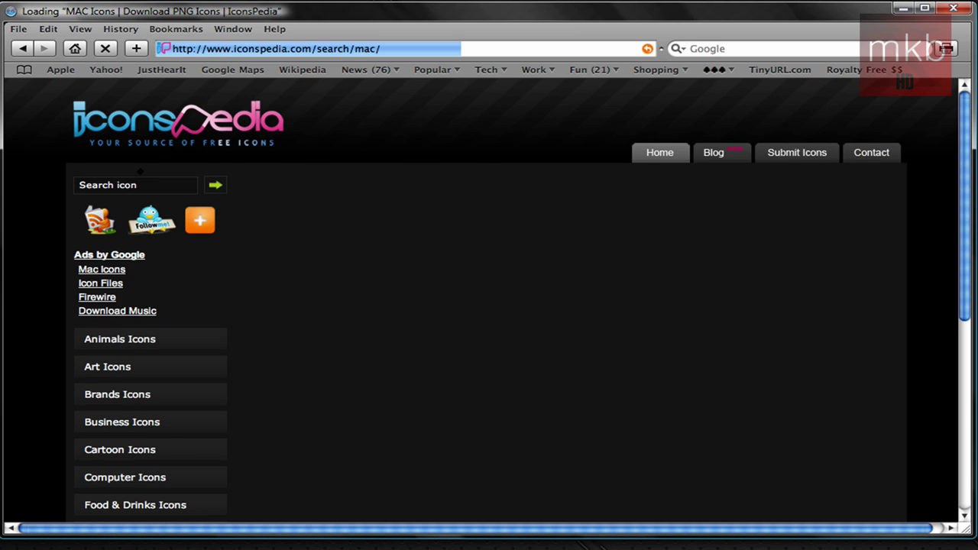
scroll(426, 212, down, 4)
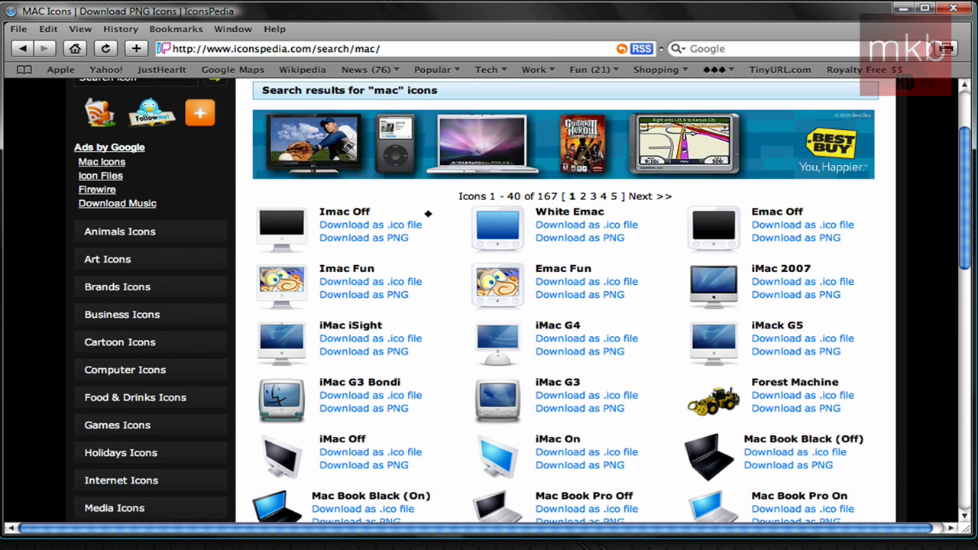
scroll(427, 214, down, 2)
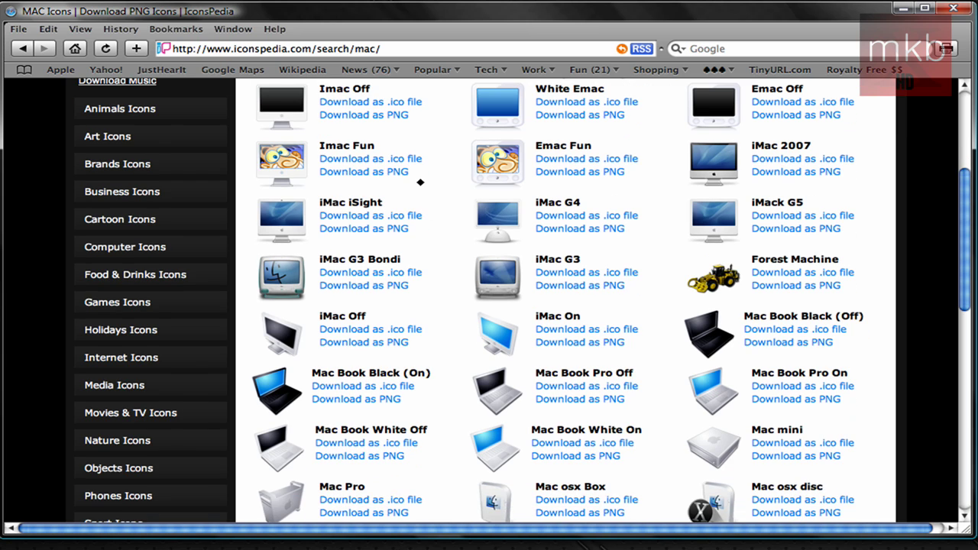
scroll(425, 187, down, 4)
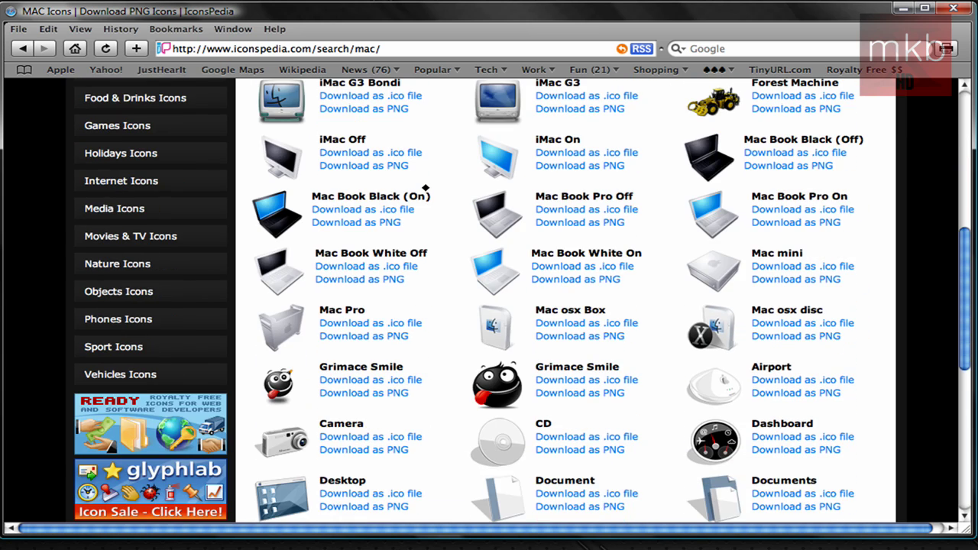
scroll(426, 187, up, 5)
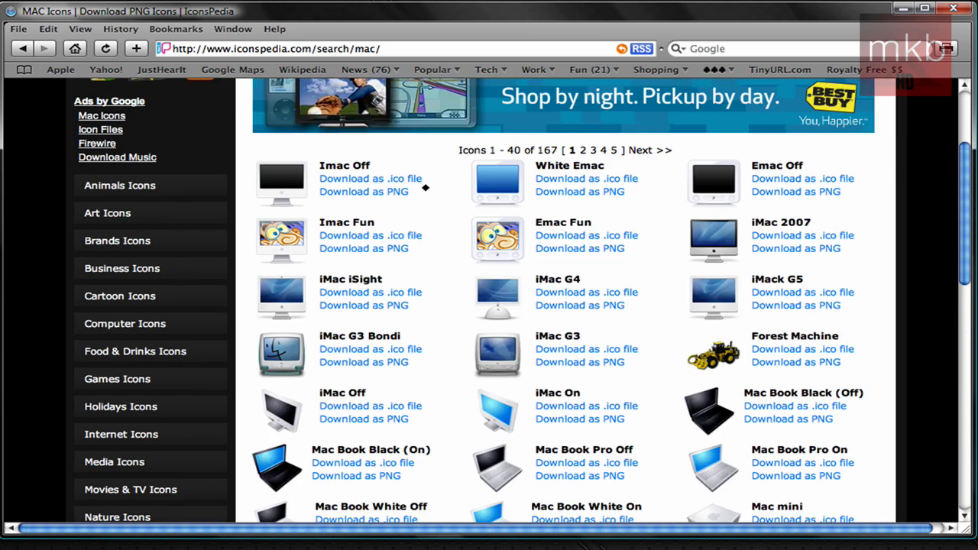
scroll(425, 187, up, 4)
click(953, 7)
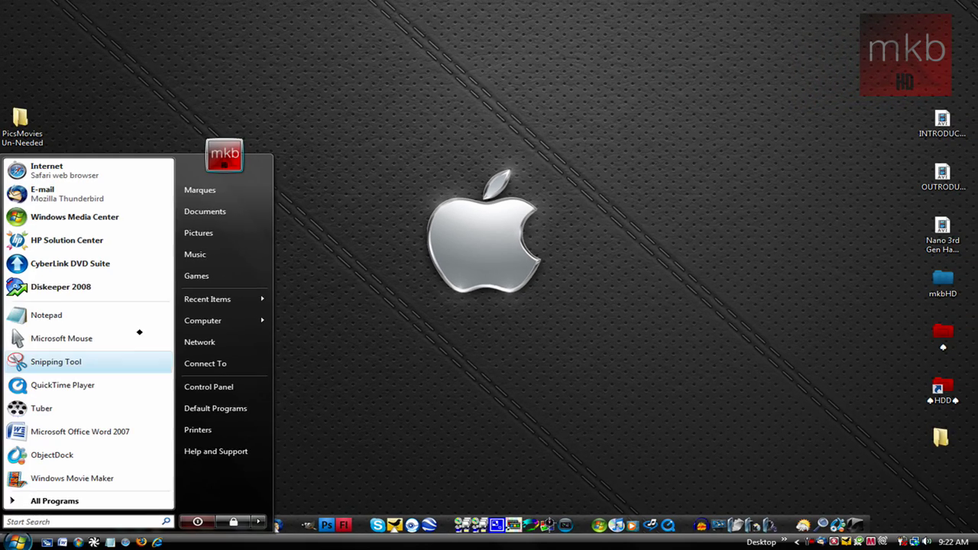
- Open the Mac OS X Icons folder in the personal user folder to check its contents
click(227, 188)
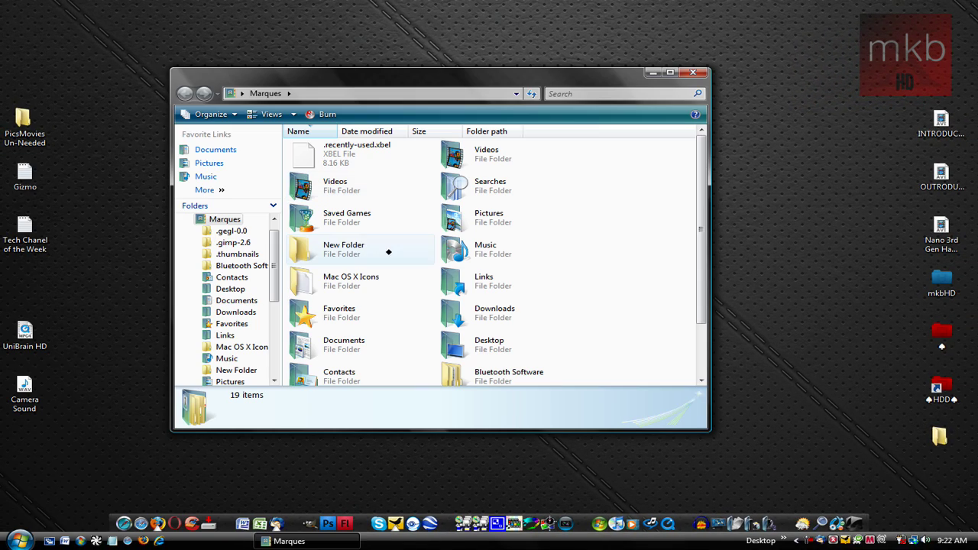
double_click(343, 277)
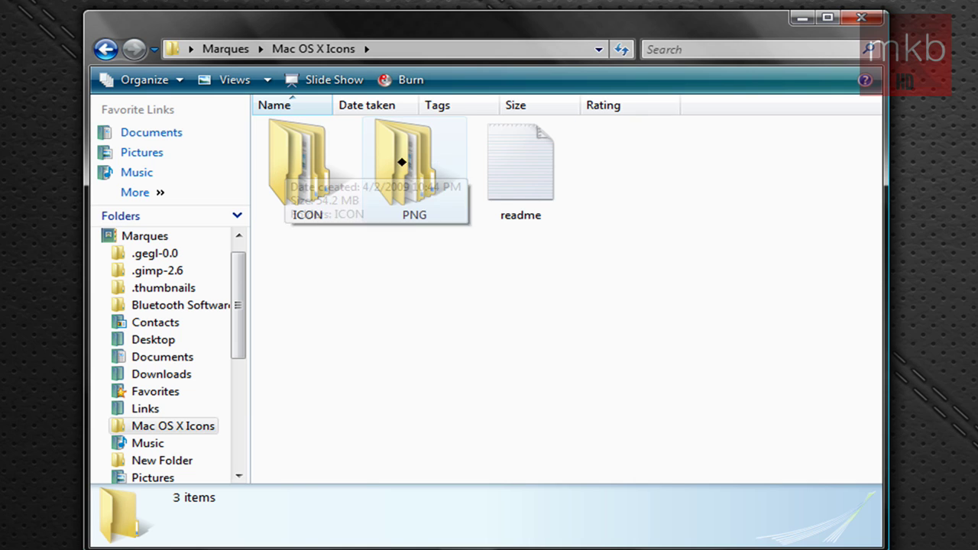
click(538, 180)
click(738, 189)
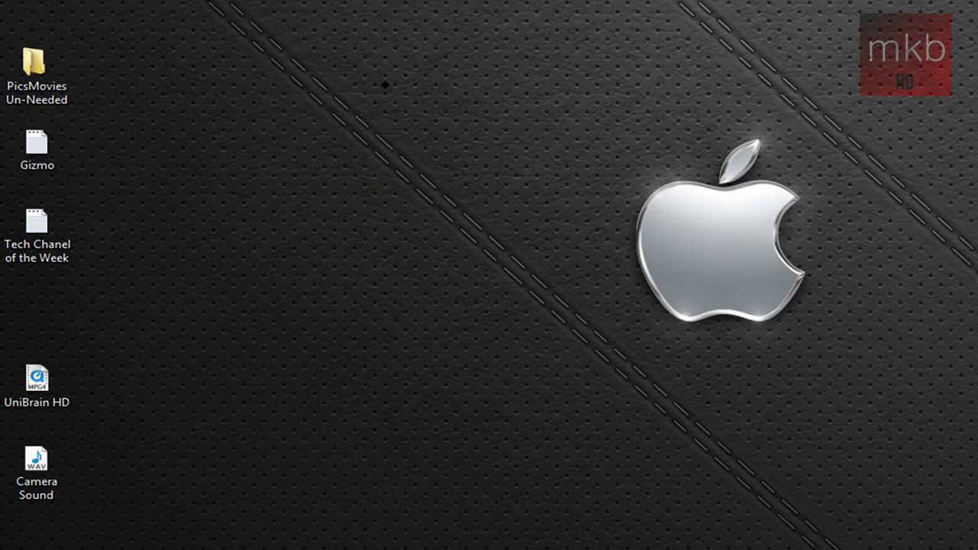
- Open the icon chooser from the customization properties of the PicsMovies Un-Needed desktop folder
click(68, 89)
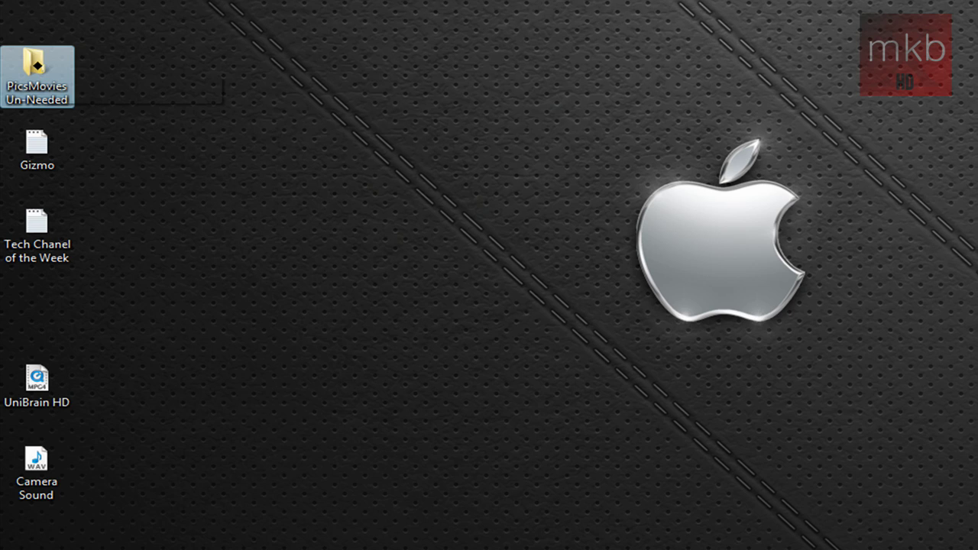
mouse_move(45, 62)
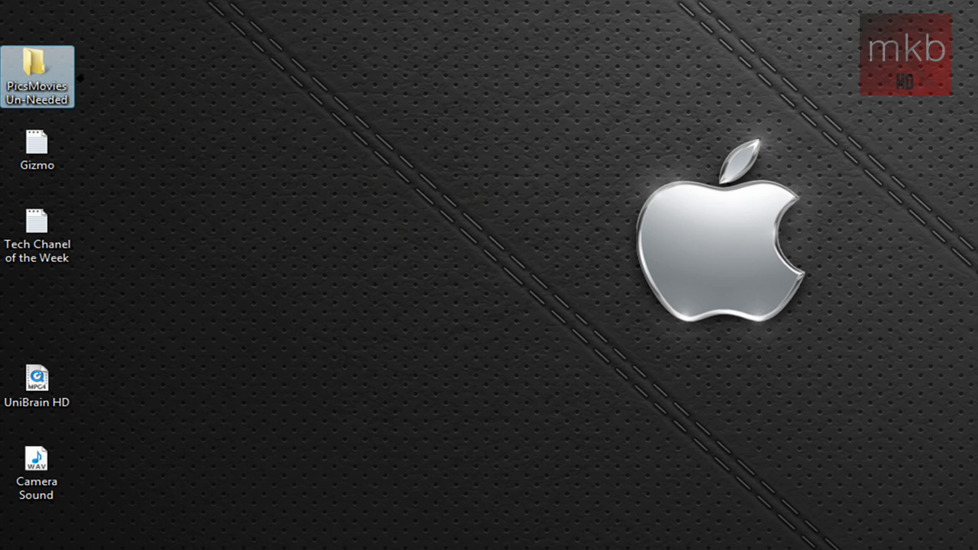
right_click(31, 72)
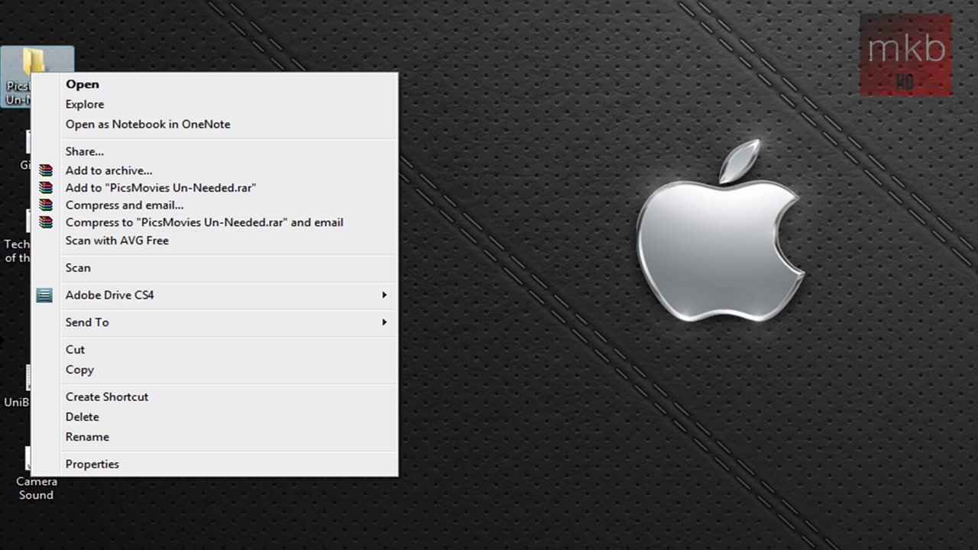
click(230, 464)
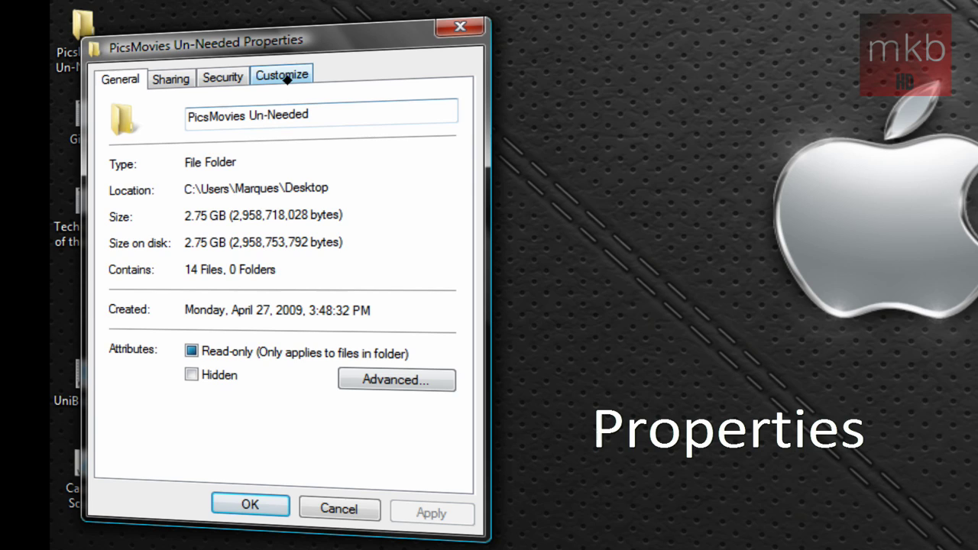
click(288, 75)
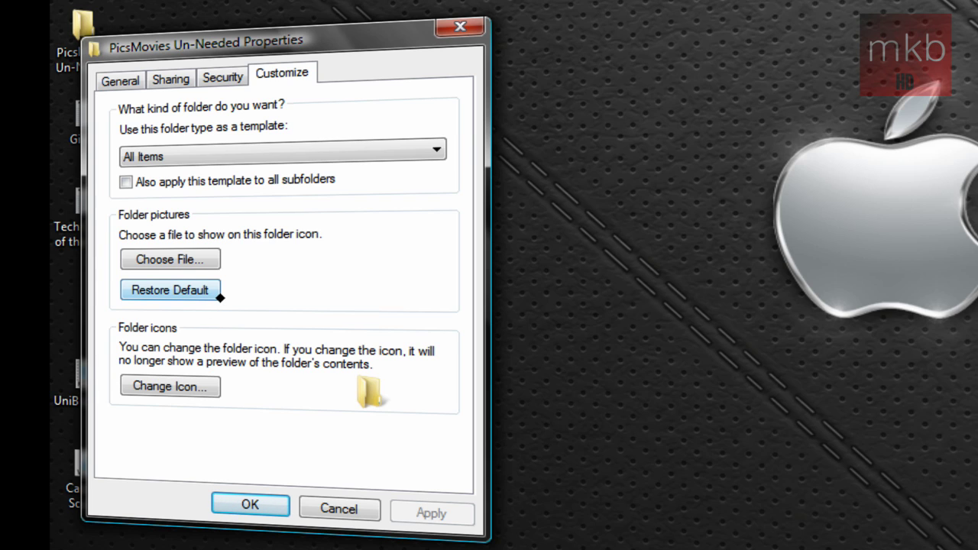
click(163, 387)
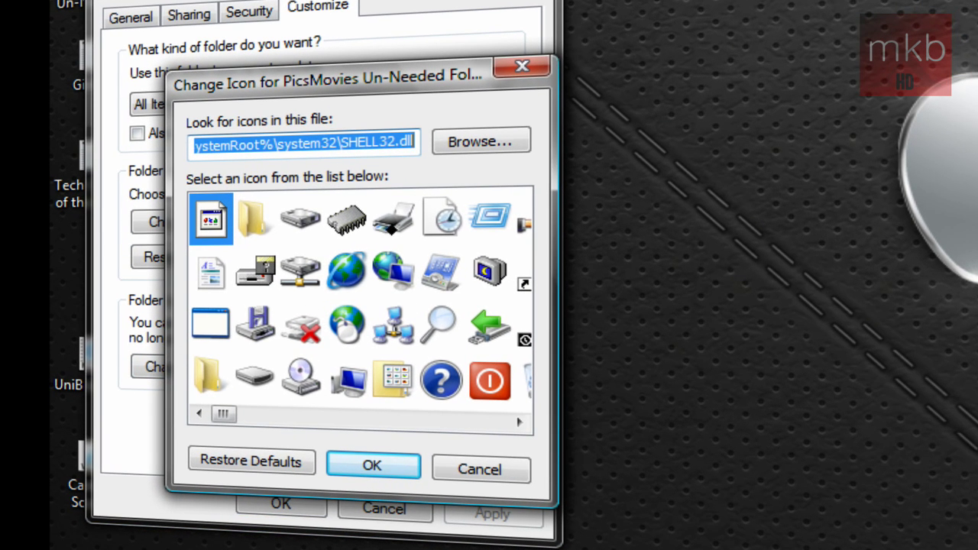
mouse_move(223, 415)
mouse_down()
mouse_move(488, 427)
mouse_move(227, 416)
mouse_up()
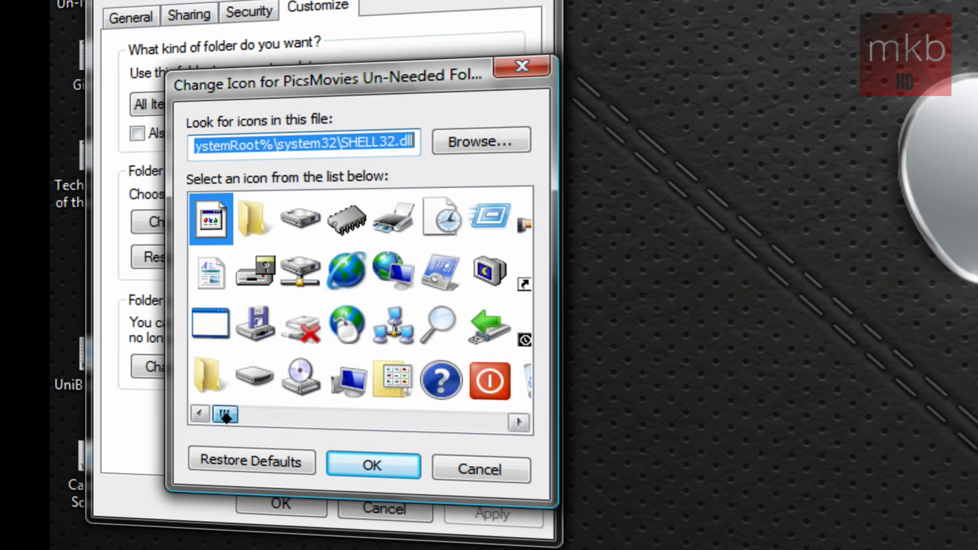
- Browse for an icon file in the personal user folder, going through Mac OS X Icons and ICON to the blueberry folder
click(482, 142)
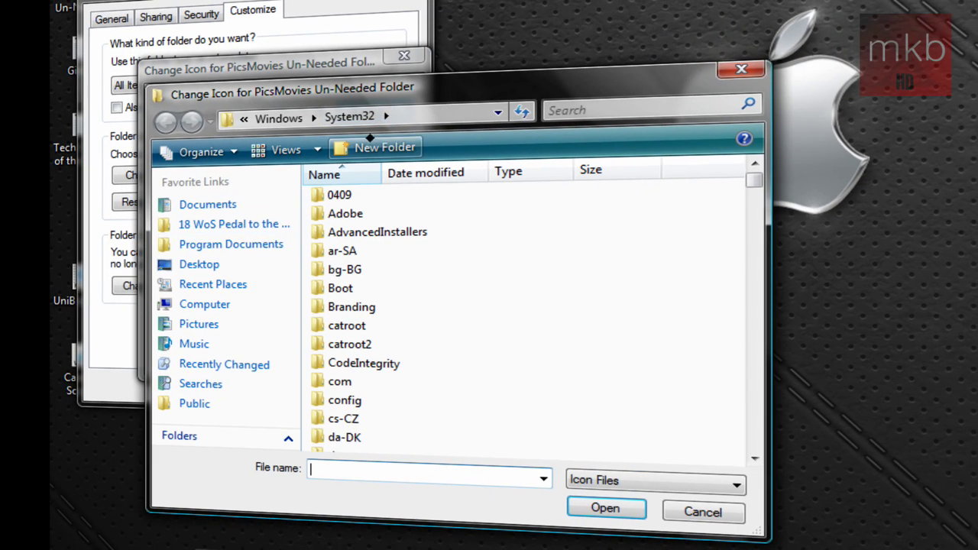
click(218, 265)
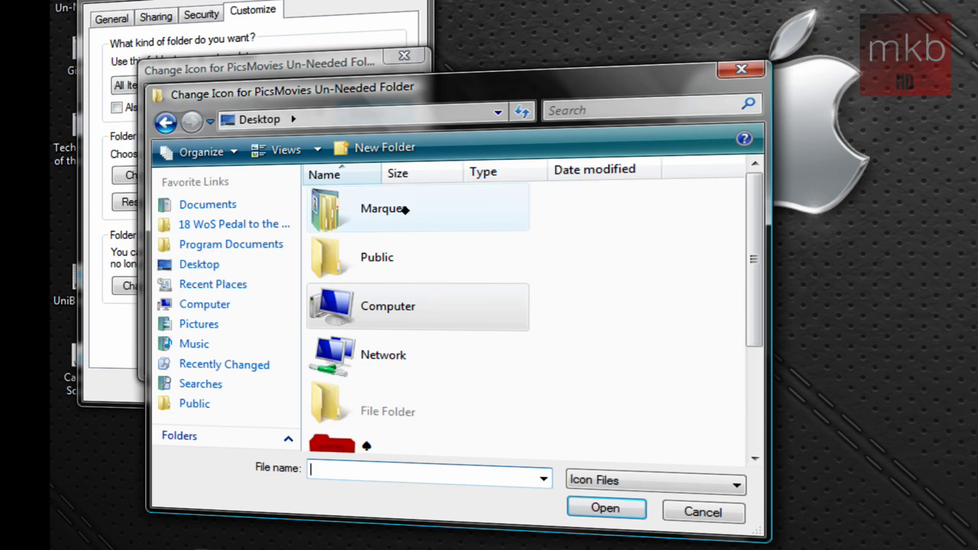
double_click(408, 209)
scroll(655, 325, down, 3)
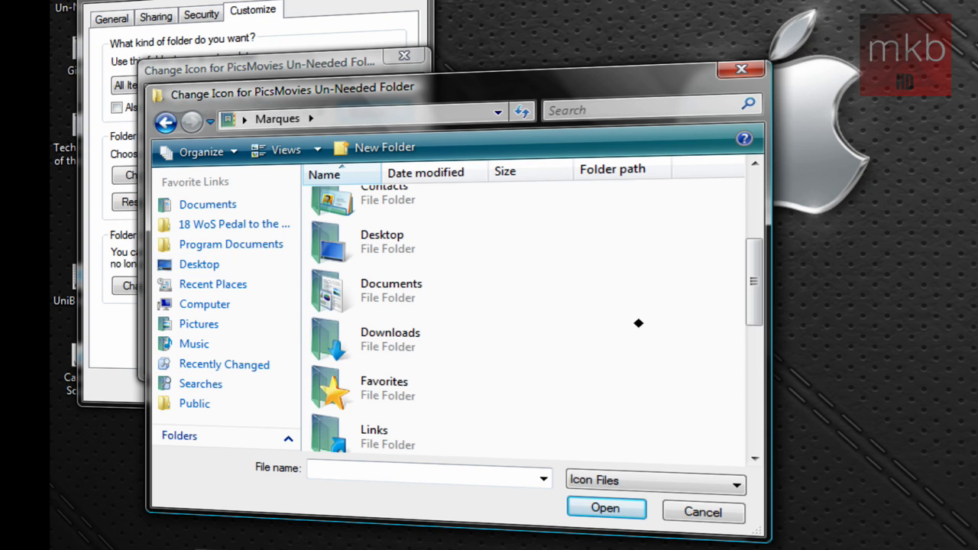
scroll(490, 320, down, 5)
scroll(503, 314, up, 5)
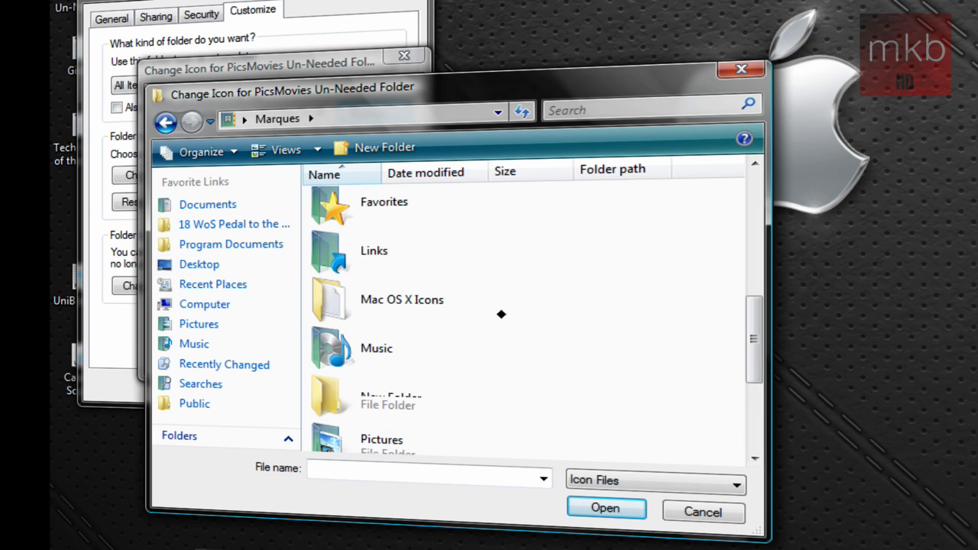
double_click(427, 295)
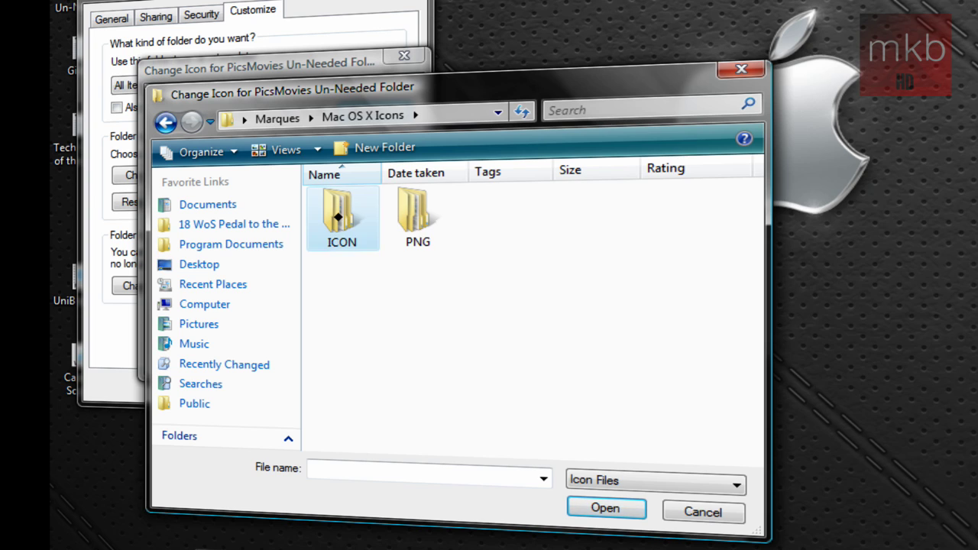
double_click(337, 216)
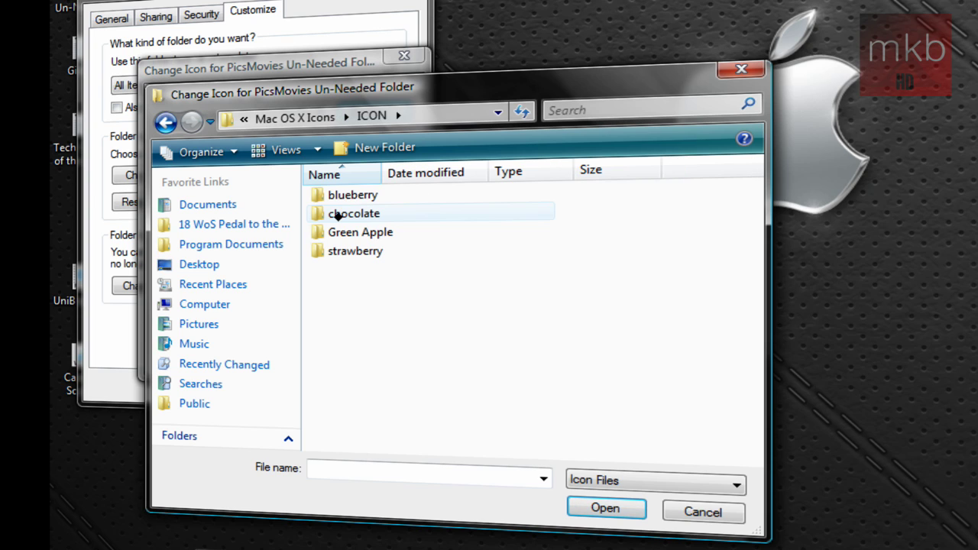
double_click(377, 197)
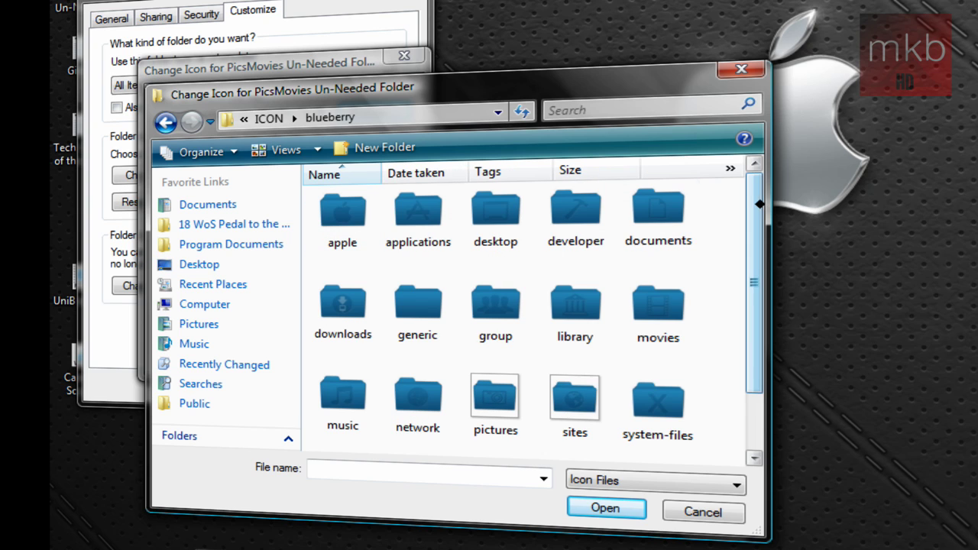
- Choose the blueberry movies icon for the PicsMovies Un-Needed folder and apply it to the folder's properties
drag(760, 203, 752, 257)
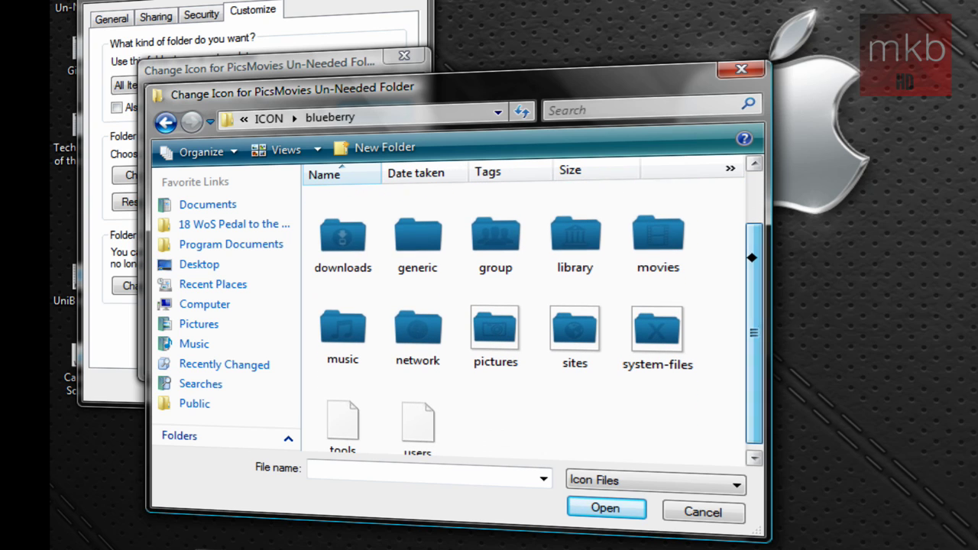
click(651, 229)
double_click(651, 229)
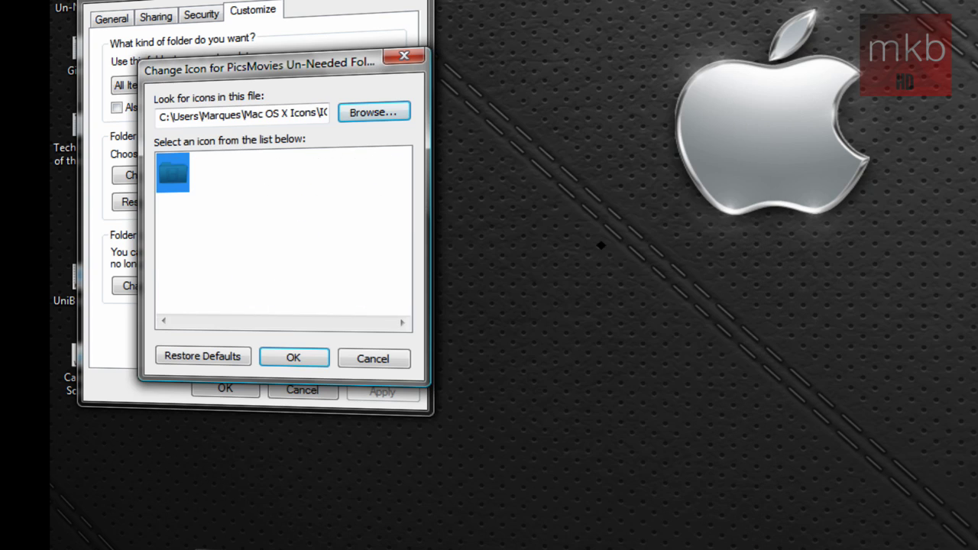
click(319, 354)
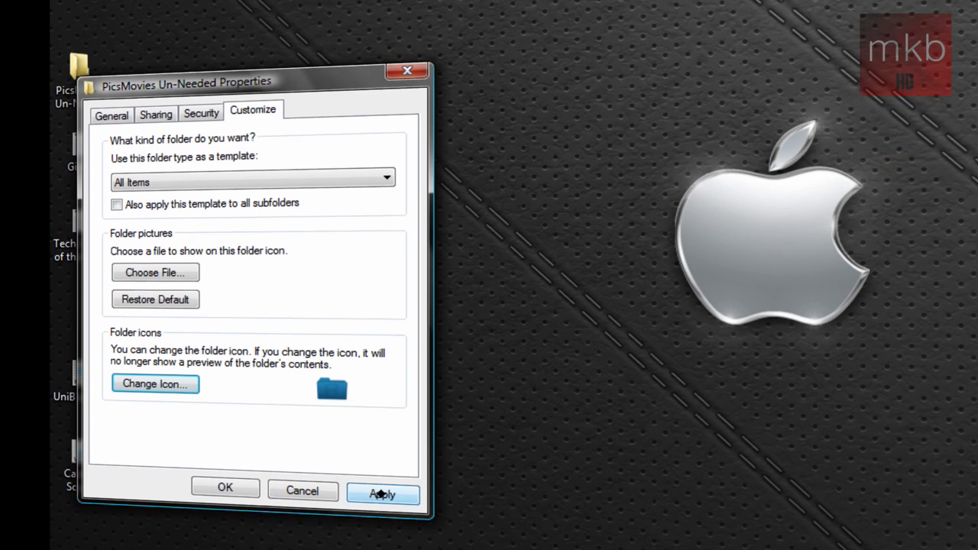
click(380, 391)
click(205, 497)
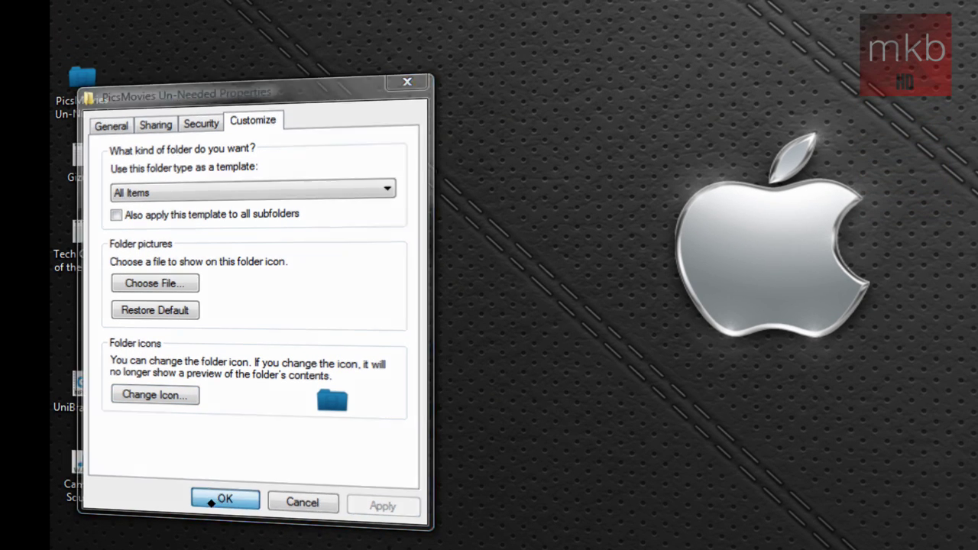